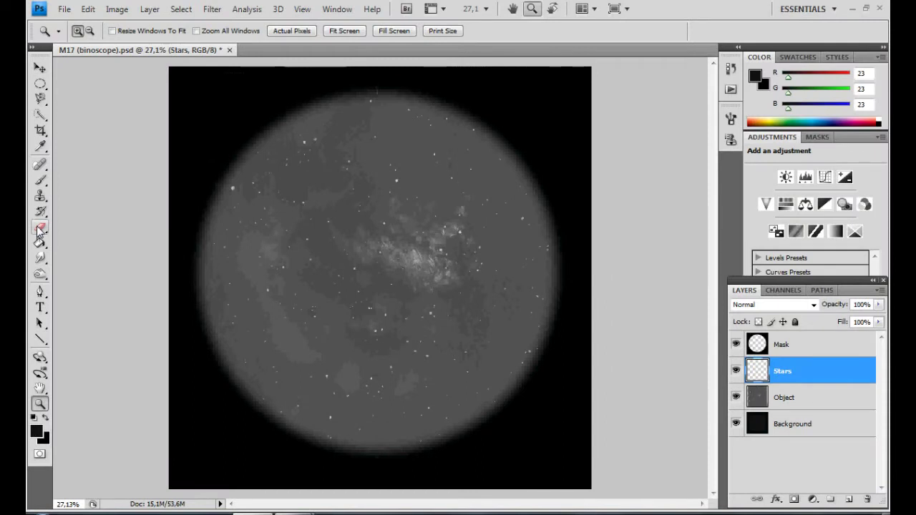
Set the Eraser to a soft 31 px brush with 0% hardness.
left_click(40, 229)
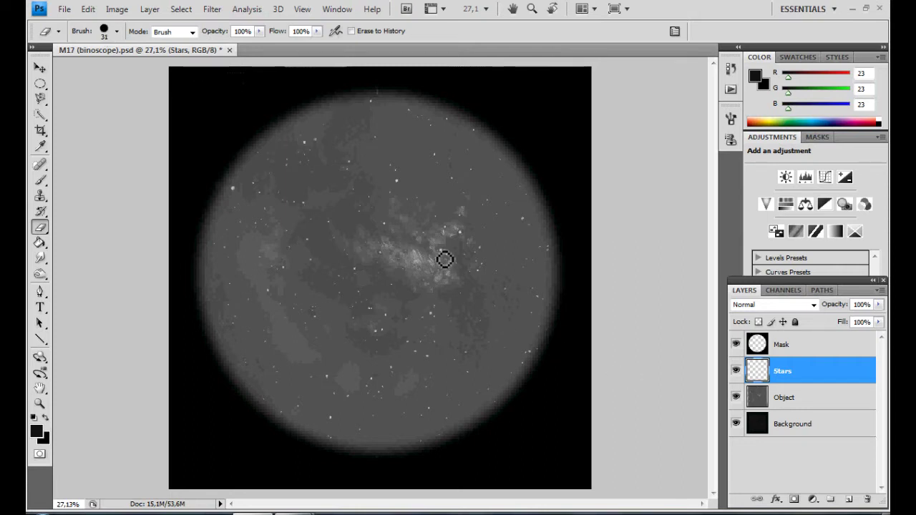
right_click(421, 297)
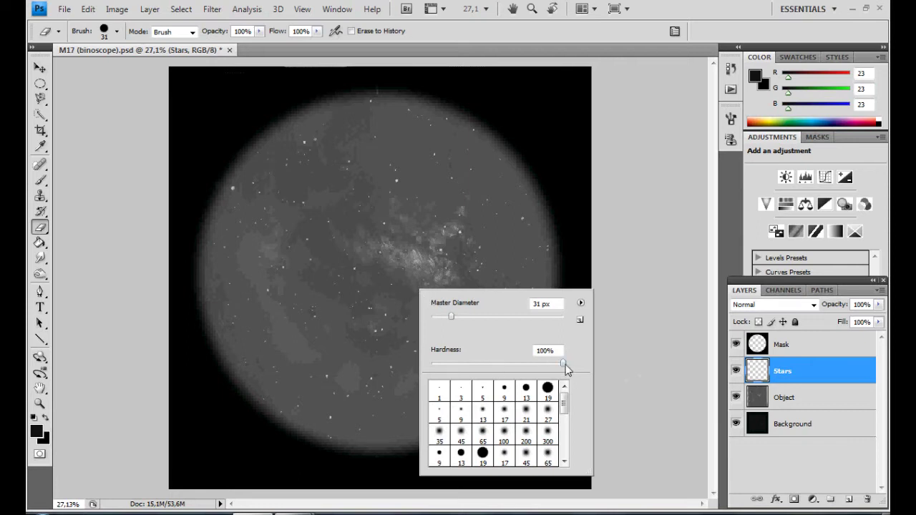
left_click_drag(564, 364, 423, 360)
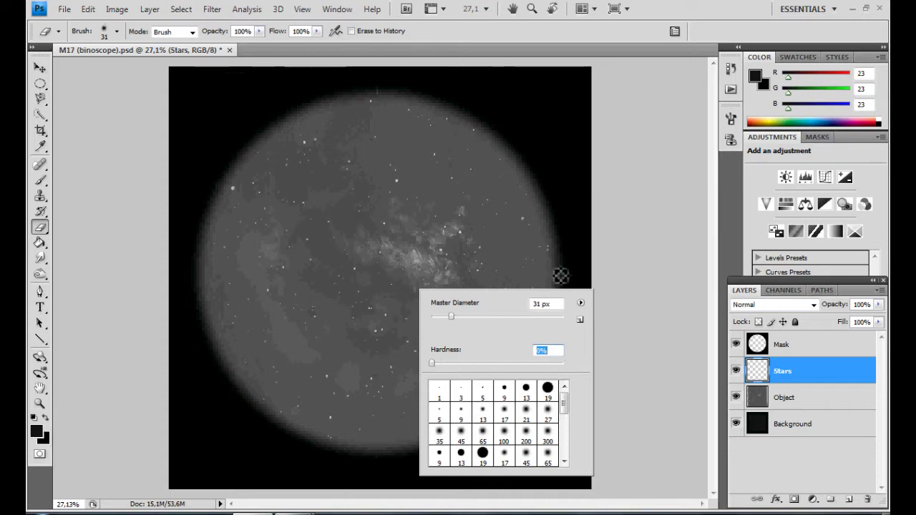
key("Return")
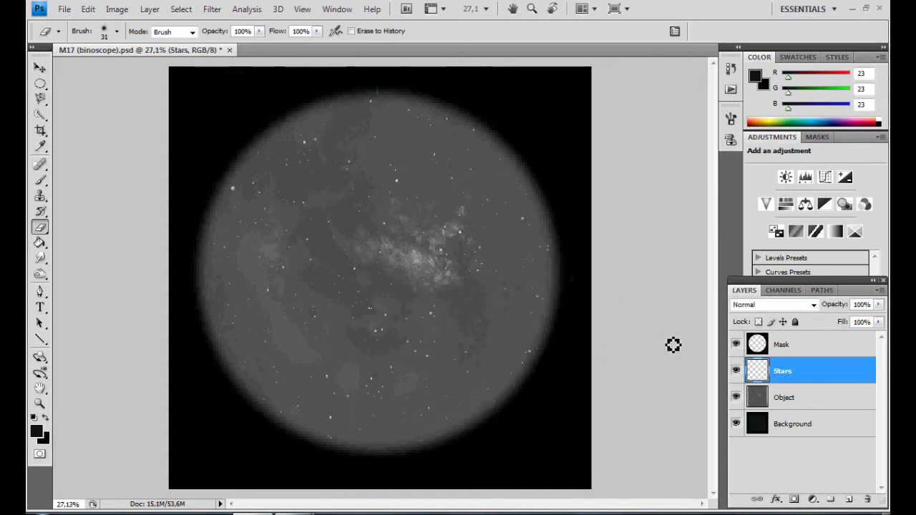
key("ctrl+plus")
key("ctrl+plus")
key("ctrl+plus")
On the Object layer, erase the stars right of and below the nebula's right side.
left_click(793, 400)
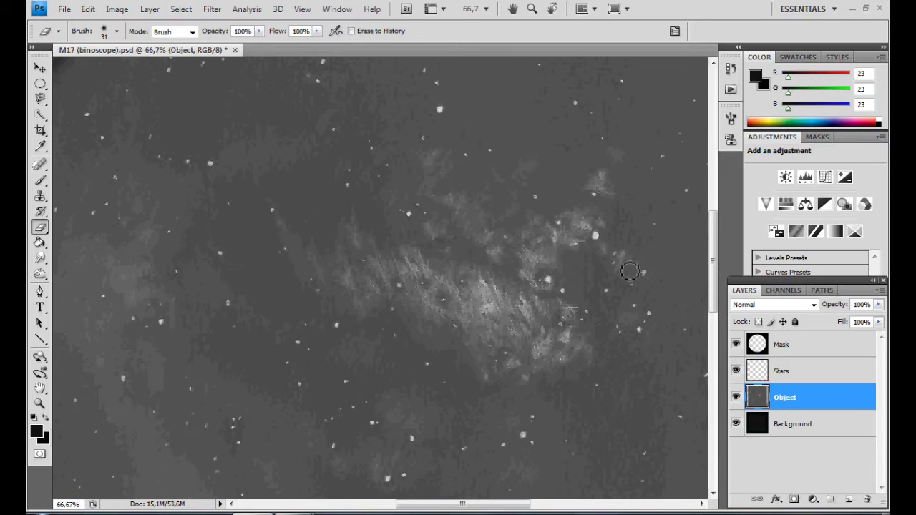
left_click(597, 237)
left_click(545, 283)
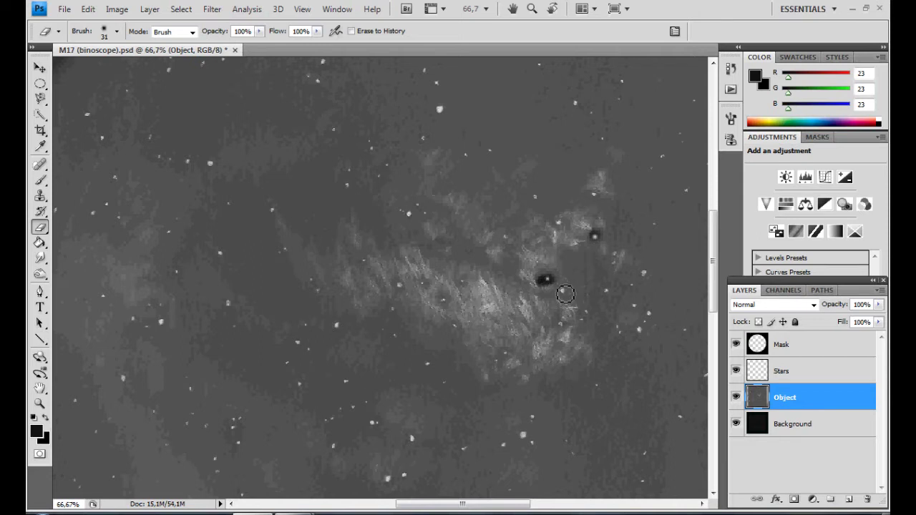
left_click(645, 274)
left_click(606, 291)
left_click(633, 306)
left_click(648, 313)
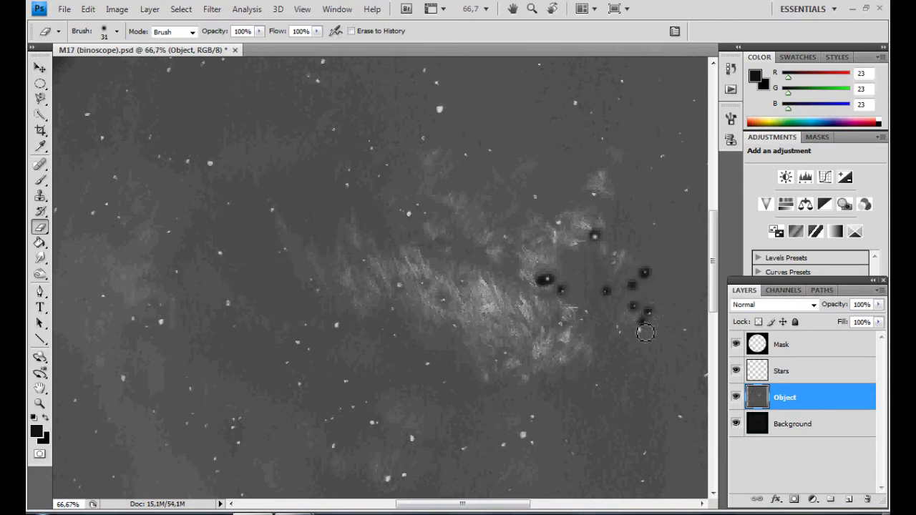
left_click(641, 326)
left_click(685, 329)
left_click(617, 328)
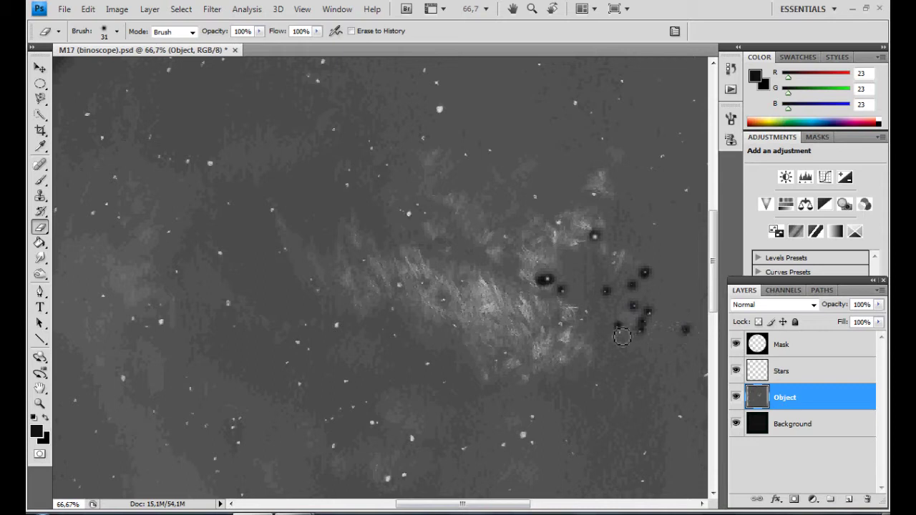
left_click(586, 313)
left_click(561, 320)
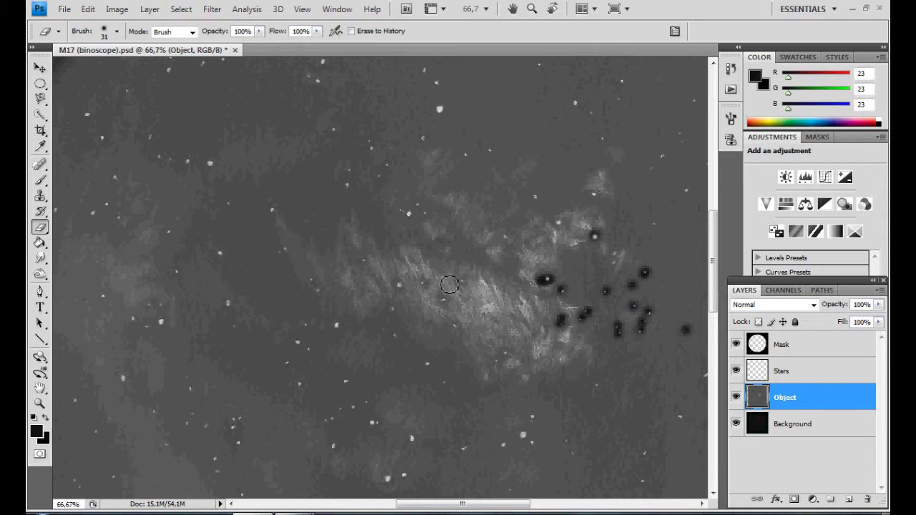
Erase the stars in the nebula centre, below it and around its left side.
left_click(443, 300)
left_click(461, 281)
left_click(400, 286)
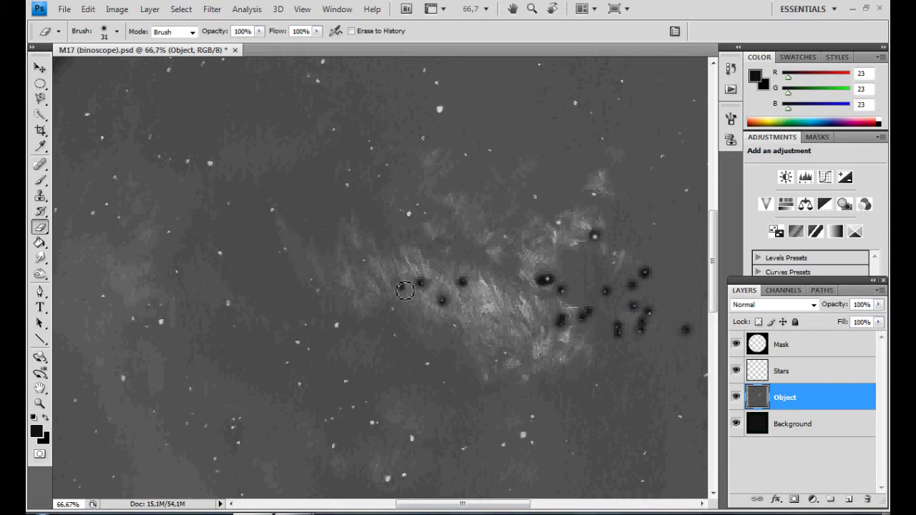
left_click(391, 308)
left_click(383, 330)
left_click(395, 335)
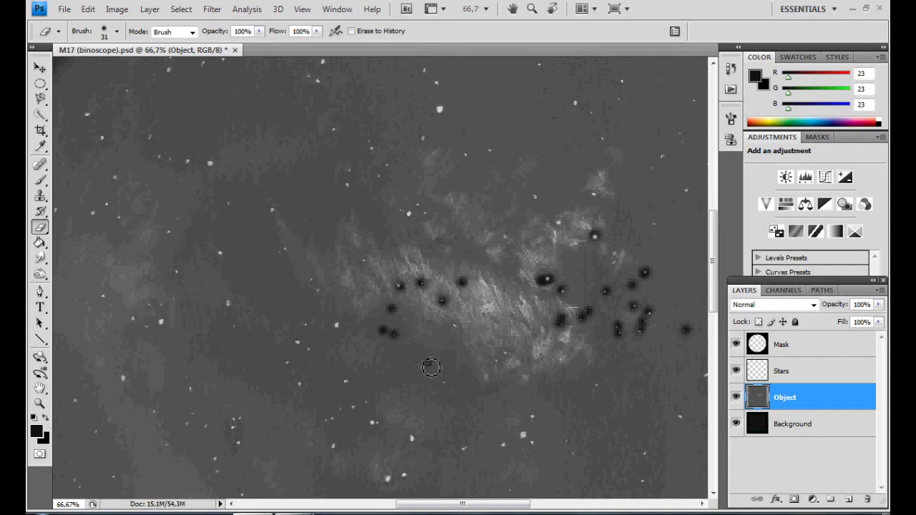
left_click(426, 362)
left_click(443, 384)
left_click(337, 325)
left_click(319, 292)
left_click(308, 278)
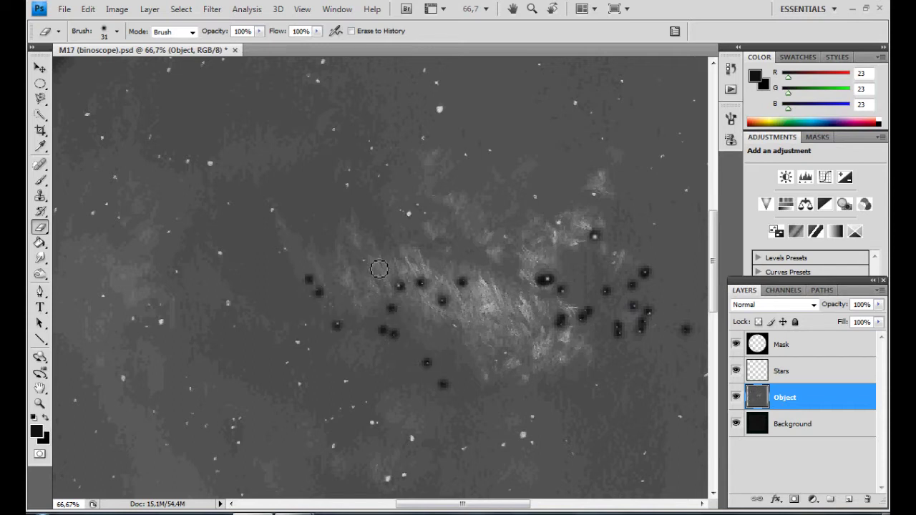
left_click(363, 259)
Erase the upper star cluster and the stars above and upper right of the nebula.
left_click(409, 213)
left_click(400, 211)
left_click(416, 205)
left_click(424, 210)
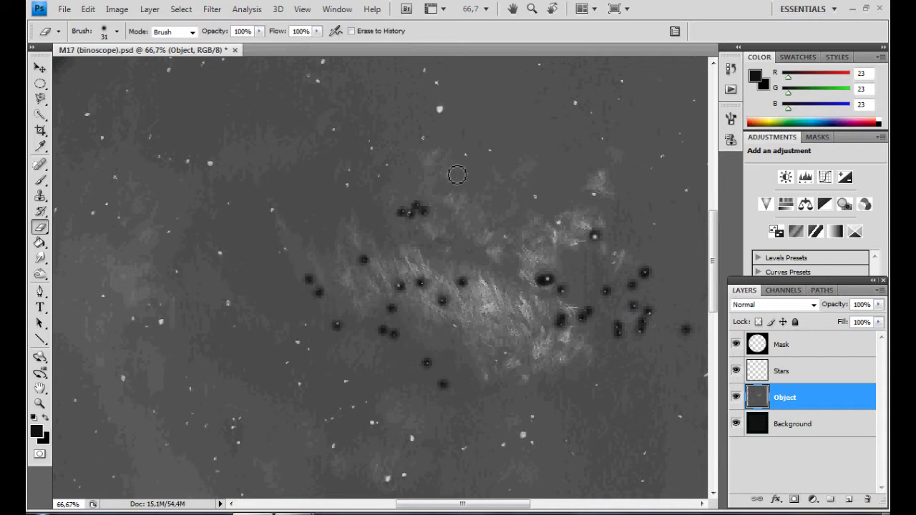
left_click(465, 155)
left_click(489, 149)
left_click(534, 196)
left_click(559, 223)
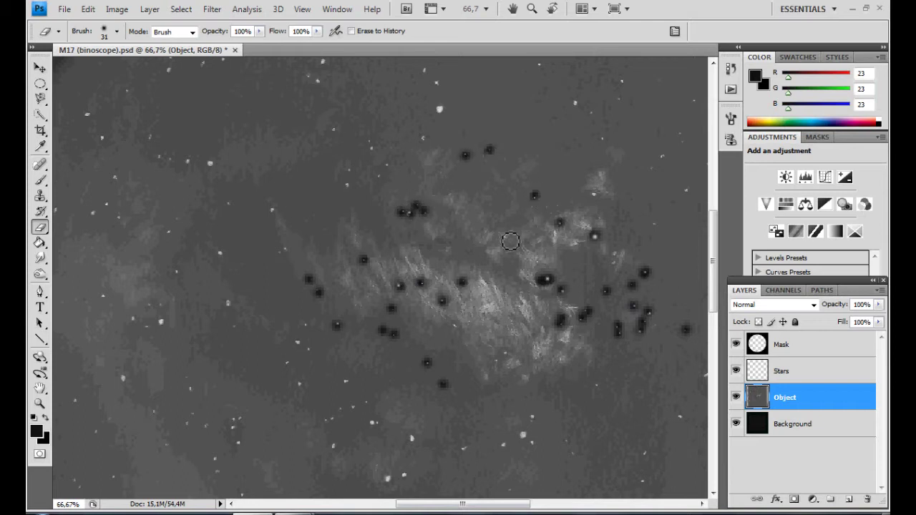
left_click(505, 237)
left_click(593, 193)
left_click(659, 229)
left_click(686, 189)
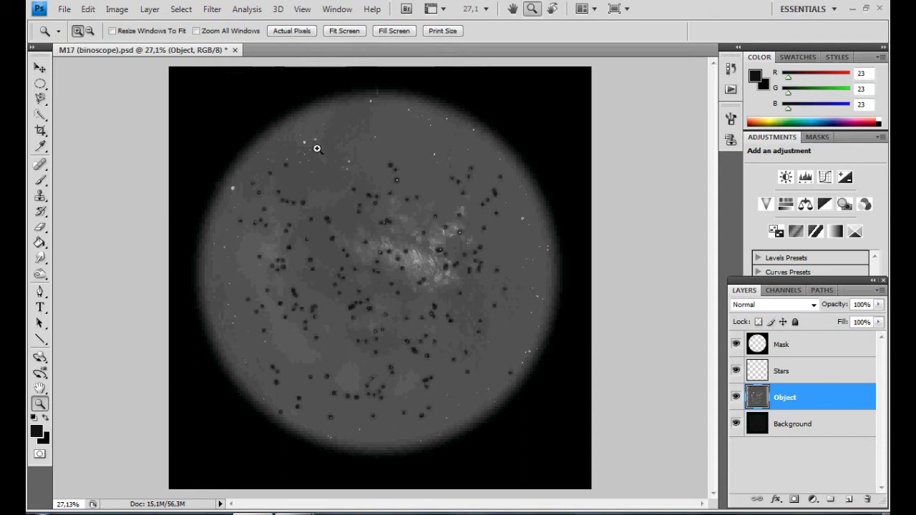
Enlarge the Eraser brush to 257 px.
left_click(40, 230)
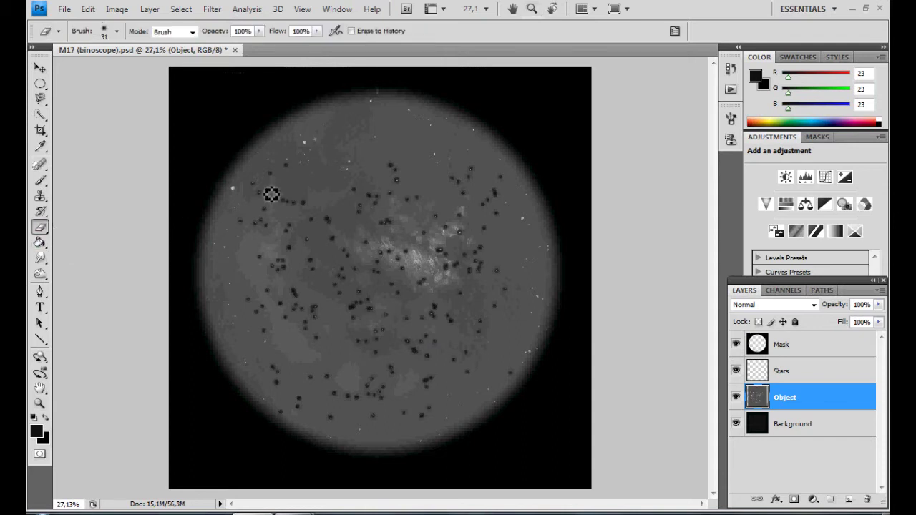
right_click(303, 159)
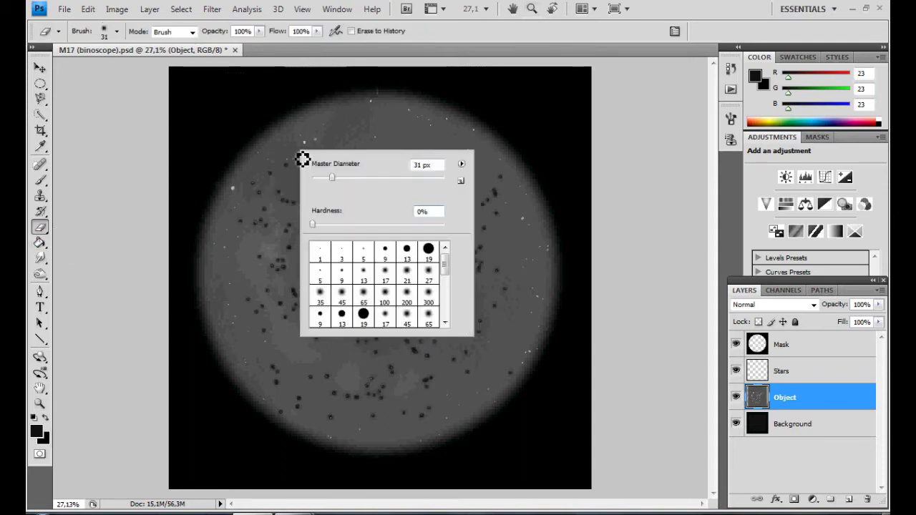
left_click(373, 179)
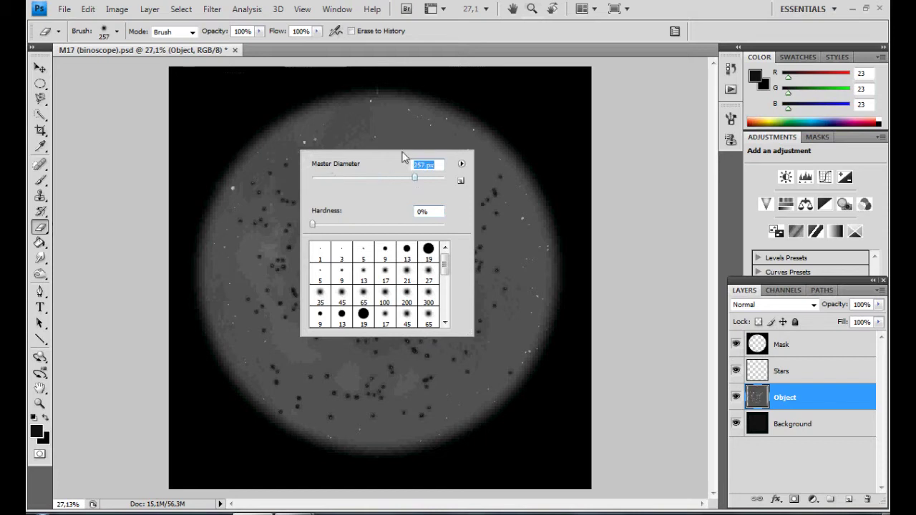
key("Return")
Erase the nebula's top, lower-left, bottom and right edges.
mouse_move(399, 112)
left_mouse_down()
mouse_move(334, 87)
mouse_move(204, 77)
left_mouse_up()
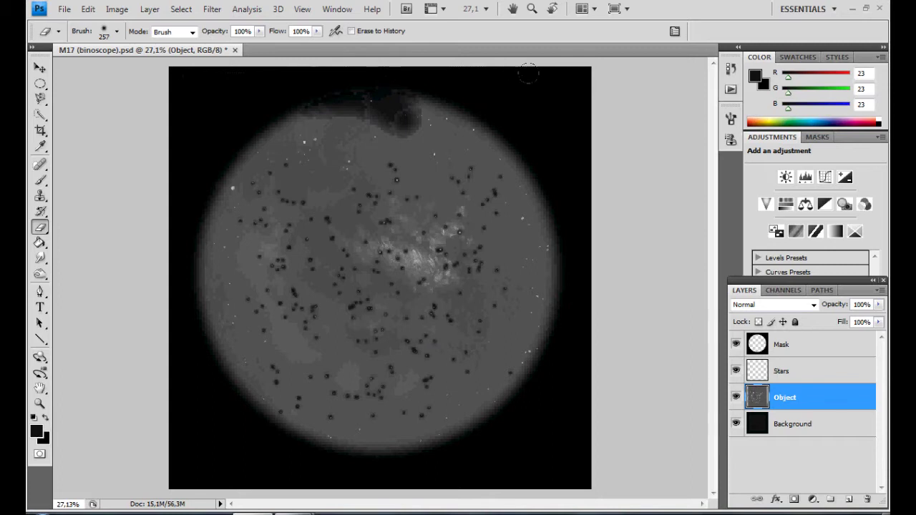
mouse_move(528, 71)
left_mouse_down()
mouse_move(288, 99)
mouse_move(256, 115)
mouse_move(322, 123)
mouse_move(262, 127)
mouse_move(302, 113)
mouse_move(445, 97)
mouse_move(531, 122)
mouse_move(267, 117)
mouse_move(225, 132)
mouse_move(244, 135)
mouse_move(207, 172)
mouse_move(205, 184)
mouse_move(216, 174)
mouse_move(188, 263)
mouse_move(194, 306)
mouse_move(236, 399)
mouse_move(355, 449)
mouse_move(430, 439)
mouse_move(521, 392)
mouse_move(446, 439)
mouse_move(523, 360)
mouse_move(544, 224)
mouse_move(503, 147)
mouse_move(460, 123)
mouse_move(423, 136)
mouse_move(429, 143)
mouse_move(360, 136)
mouse_move(289, 144)
mouse_move(215, 175)
mouse_move(487, 159)
mouse_move(527, 206)
mouse_move(509, 372)
mouse_move(503, 200)
mouse_move(440, 419)
mouse_move(344, 436)
mouse_move(204, 312)
mouse_move(219, 236)
mouse_move(234, 358)
mouse_move(205, 292)
left_mouse_up()
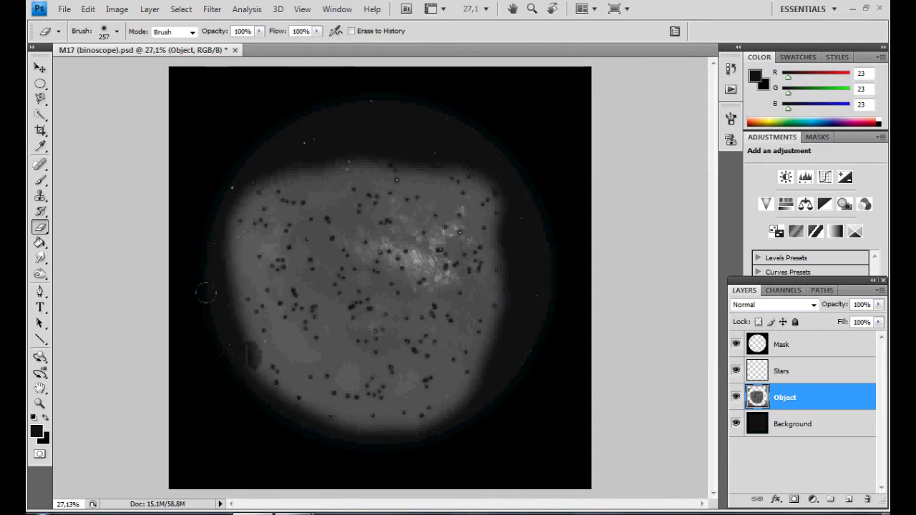
left_click_drag(242, 339, 214, 307)
mouse_move(240, 372)
left_mouse_down()
mouse_move(385, 439)
mouse_move(500, 398)
mouse_move(497, 348)
mouse_move(513, 295)
left_mouse_up()
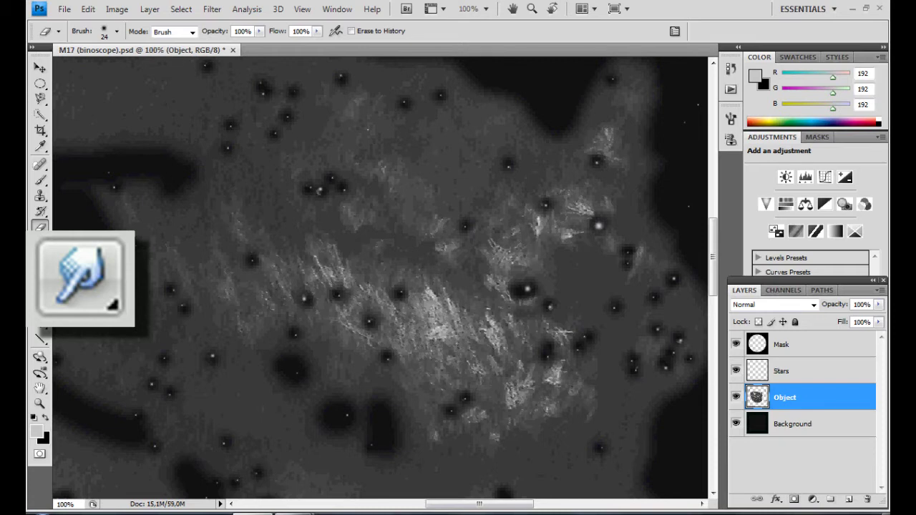
Smudge across the nebula with a 123 px Smudge brush at 58% strength.
key("r")
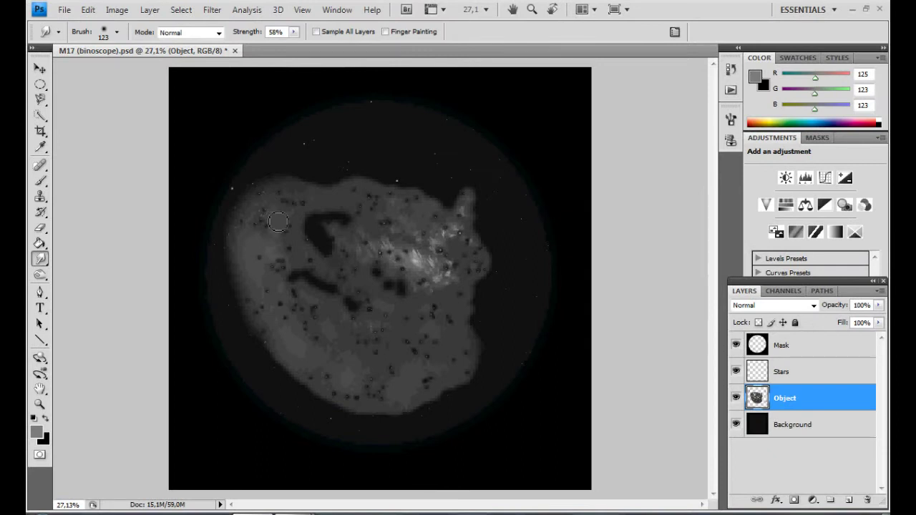
left_click_drag(279, 222, 298, 213)
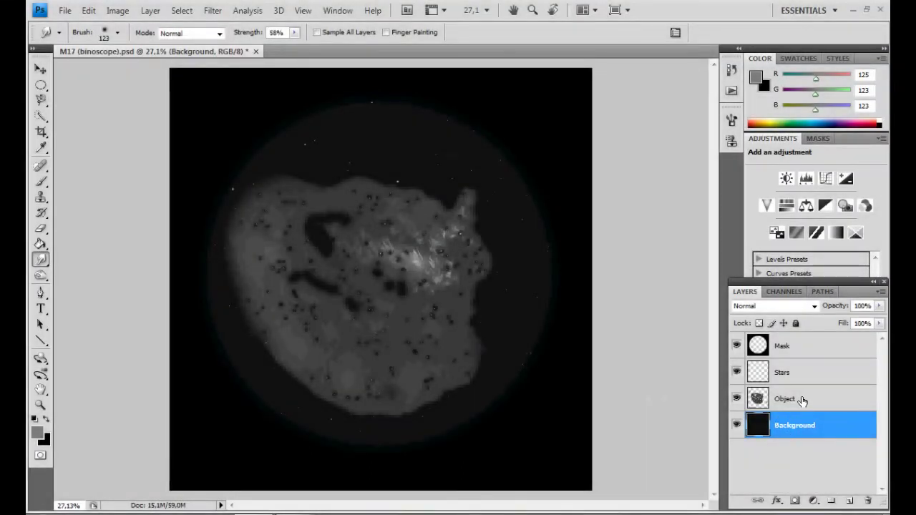
Make the Background layer active, hide the Object layer, and open Image > Adjustments.
left_click(801, 401)
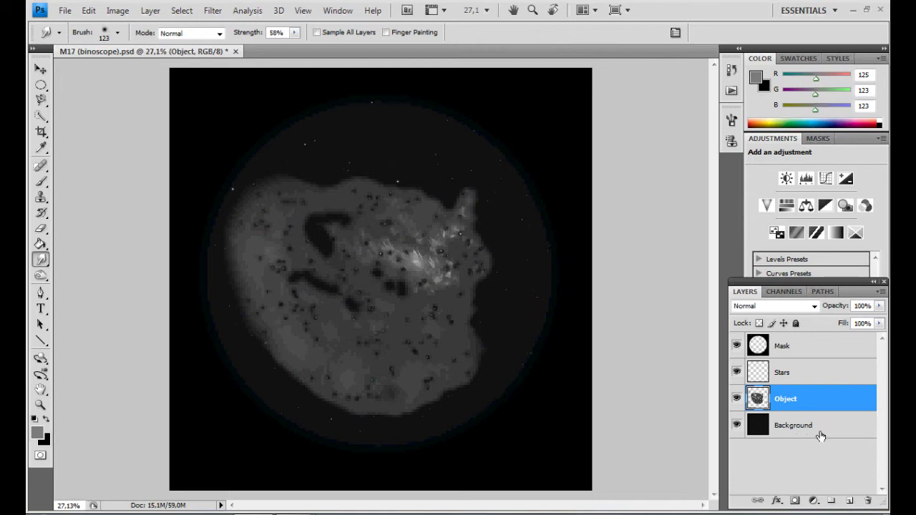
left_click(821, 436)
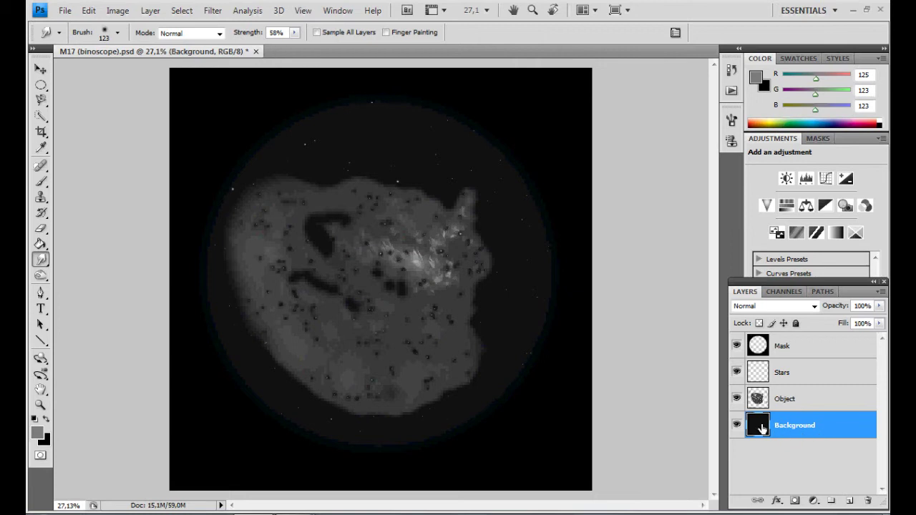
left_click(737, 399)
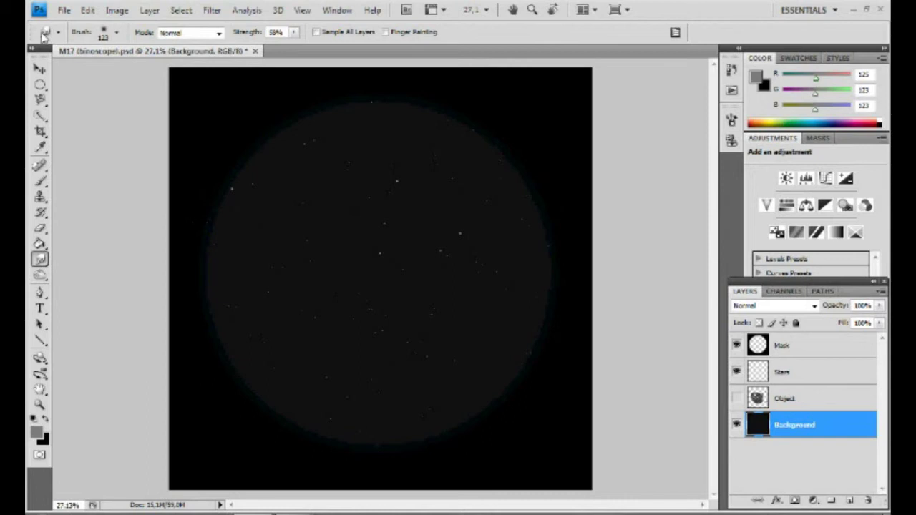
left_click(117, 11)
mouse_move(133, 49)
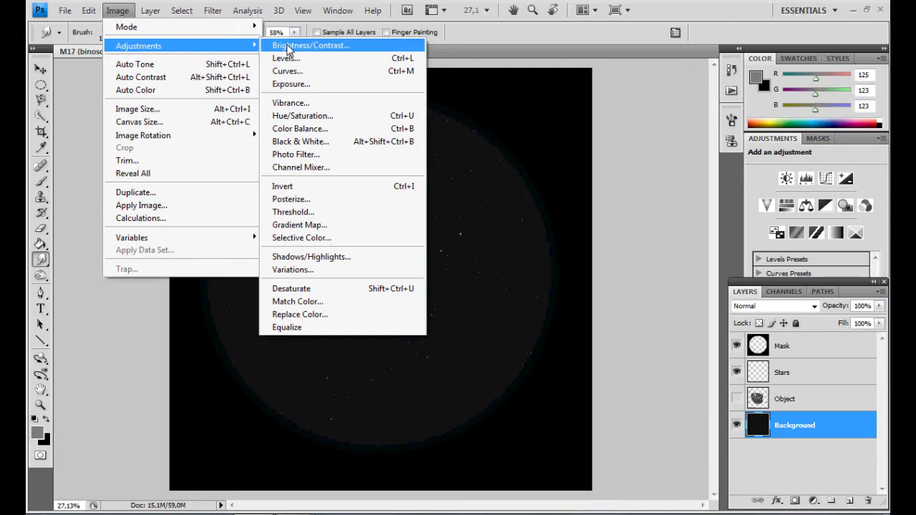
Lower the Background layer's brightness to -36 with Brightness/Contrast.
left_click(288, 46)
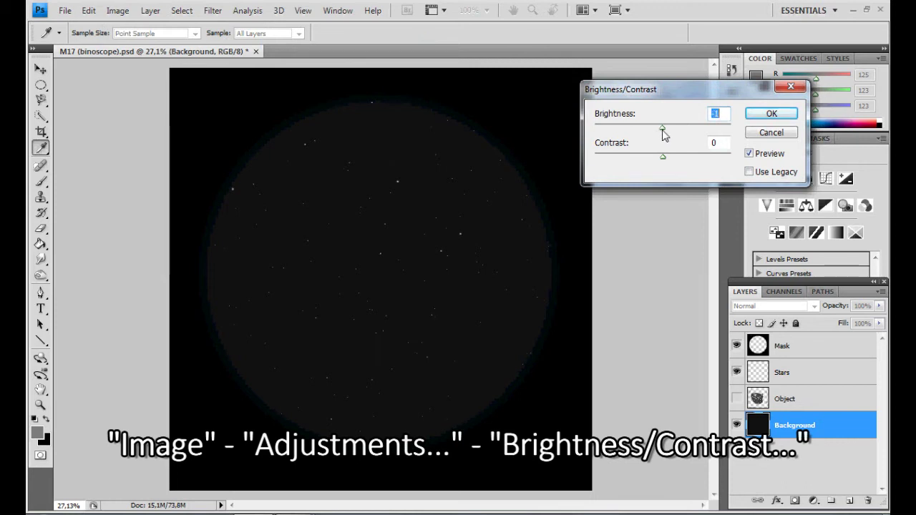
left_click_drag(664, 135, 644, 129)
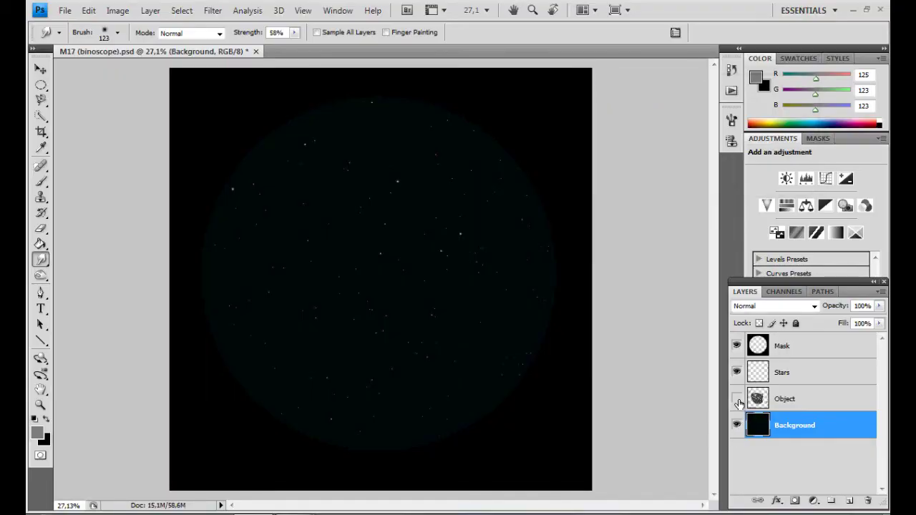
Show the Object layer again and select it with the Clone Stamp tool active.
left_click(738, 403)
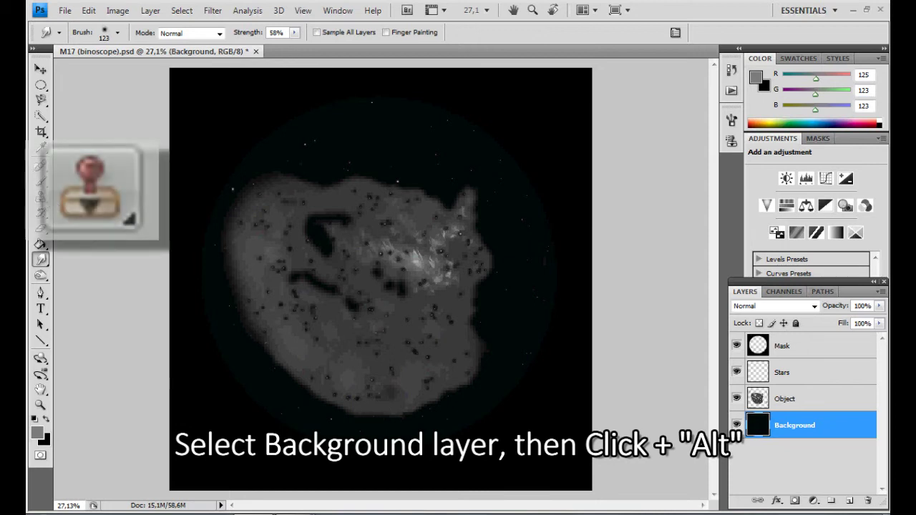
key("s")
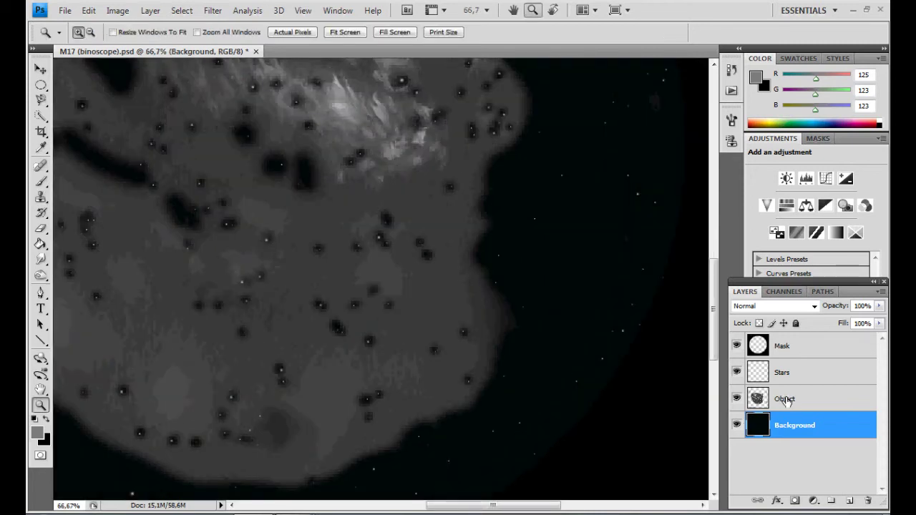
left_click(786, 402)
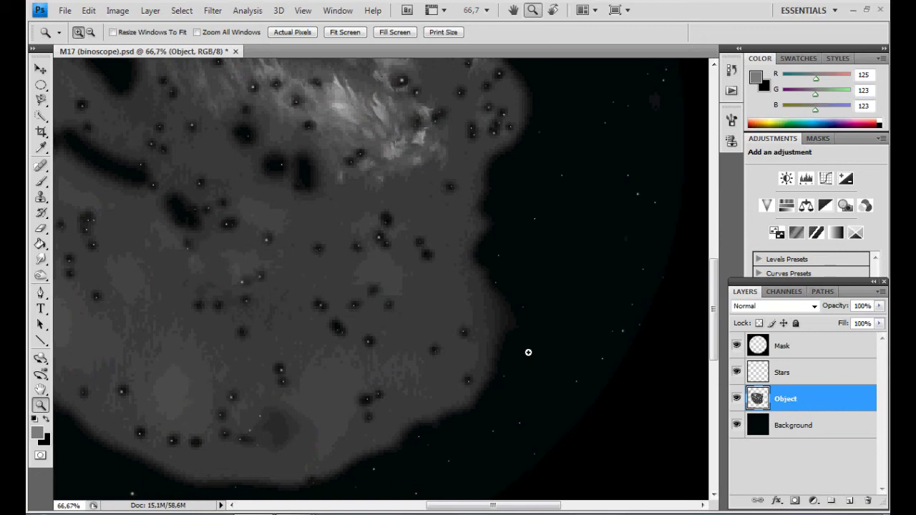
Clone dark sky along the nebula's lower, right and upper-right edges.
left_click(41, 197)
mouse_move(473, 408)
left_mouse_down()
mouse_move(484, 388)
mouse_move(463, 390)
mouse_move(480, 380)
mouse_move(460, 380)
mouse_move(487, 374)
mouse_move(509, 318)
mouse_move(486, 308)
mouse_move(516, 316)
mouse_move(508, 317)
left_mouse_up()
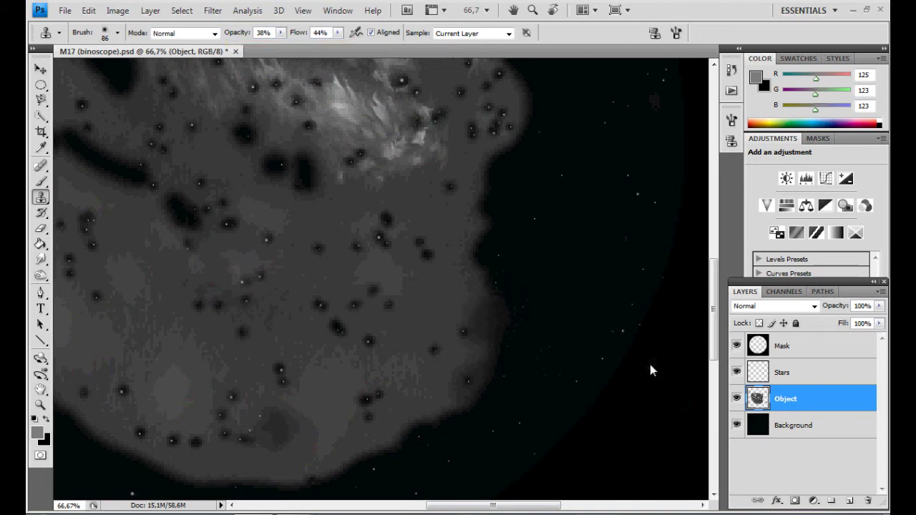
mouse_move(501, 148)
left_mouse_down()
mouse_move(466, 215)
mouse_move(437, 230)
mouse_move(405, 222)
mouse_move(429, 221)
mouse_move(402, 263)
mouse_move(425, 278)
mouse_move(484, 262)
mouse_move(447, 312)
mouse_move(284, 306)
left_mouse_up()
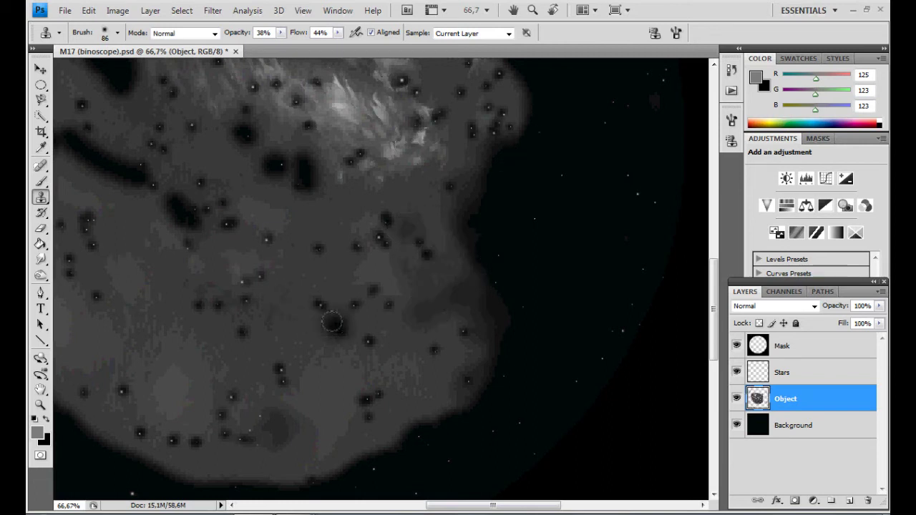
mouse_move(429, 262)
left_mouse_down()
mouse_move(434, 219)
mouse_move(464, 199)
mouse_move(464, 191)
mouse_move(430, 188)
mouse_move(504, 207)
mouse_move(494, 245)
mouse_move(455, 245)
mouse_move(446, 228)
mouse_move(505, 201)
mouse_move(460, 176)
mouse_move(472, 279)
mouse_move(513, 336)
mouse_move(495, 298)
mouse_move(515, 319)
left_mouse_up()
left_click_drag(280, 33, 321, 56)
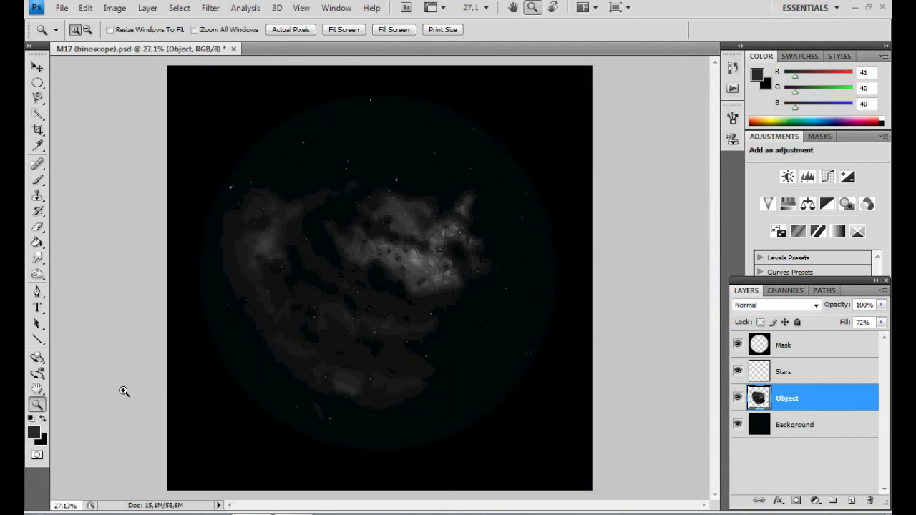
left_click(38, 195)
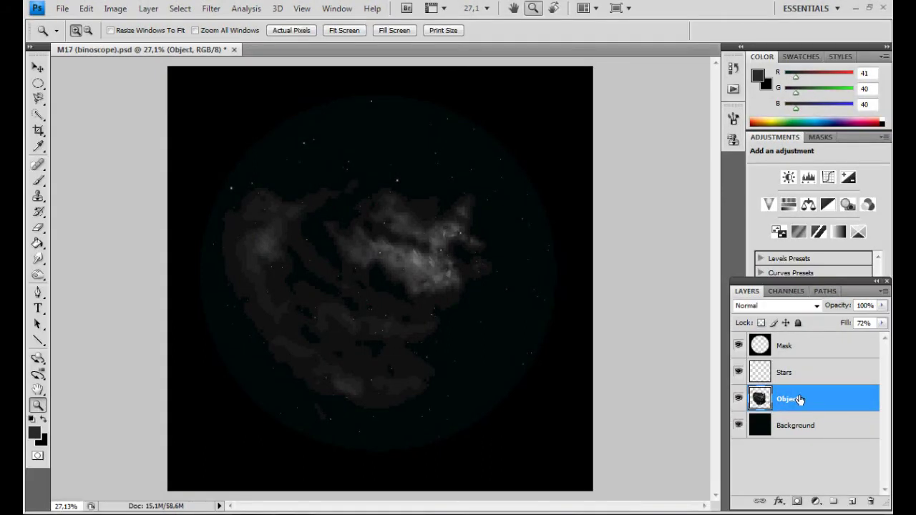
Drag the Object layer's Fill down to about 52%.
left_click(882, 323)
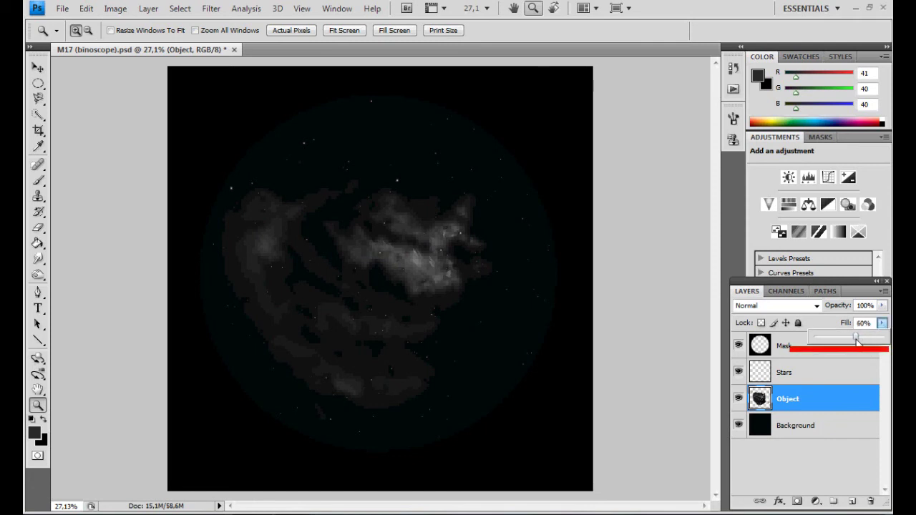
mouse_move(858, 340)
left_mouse_down()
mouse_move(825, 348)
mouse_move(858, 347)
mouse_move(850, 345)
left_mouse_up()
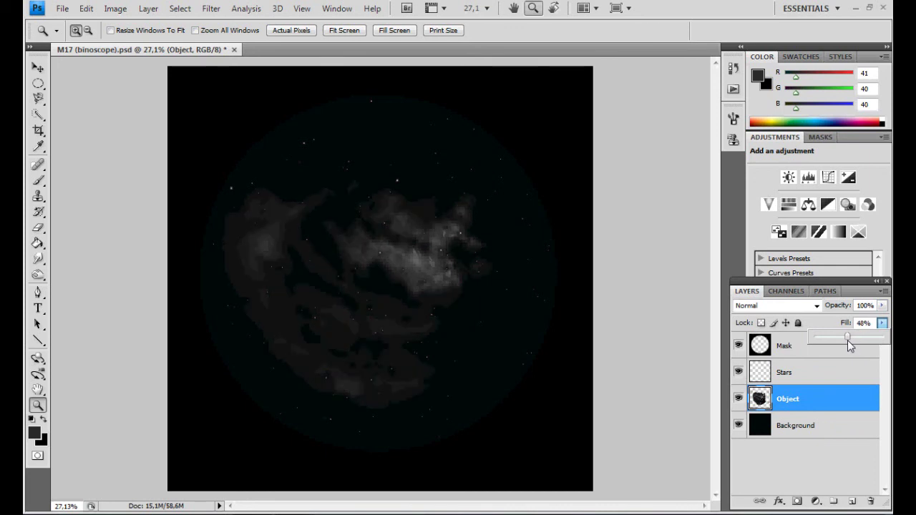